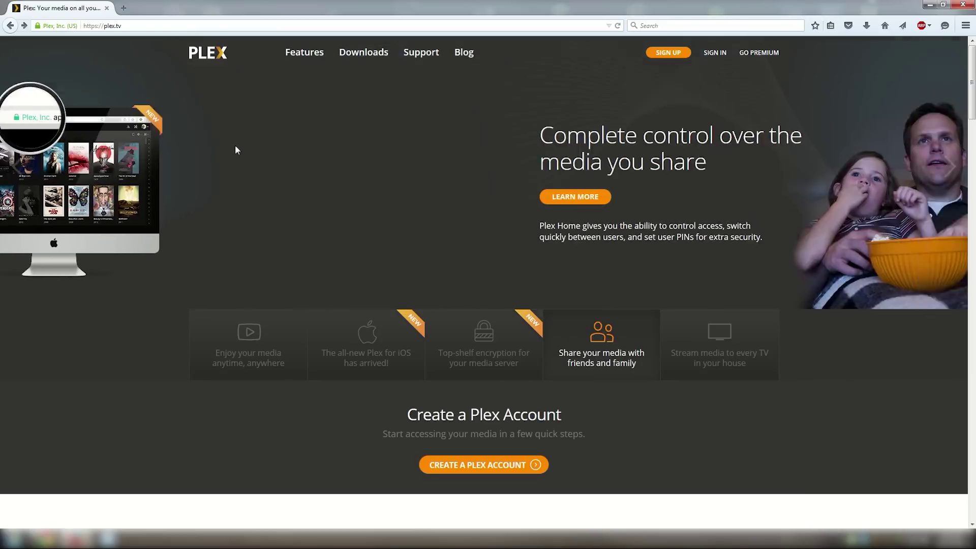
- Point out the plex.tv web address, then go to the Create Account sign-up page
{"action": "left_click", "coordinate": [131, 27]}
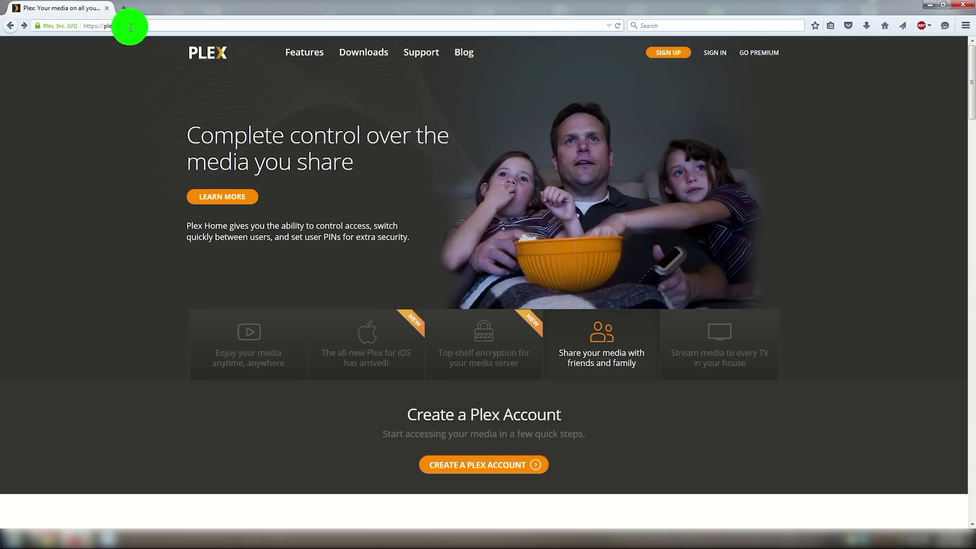
{"action": "left_click", "coordinate": [131, 26]}
{"action": "left_click_drag", "start_coordinate": [123, 27], "coordinate": [83, 26]}
{"action": "left_click", "coordinate": [135, 101]}
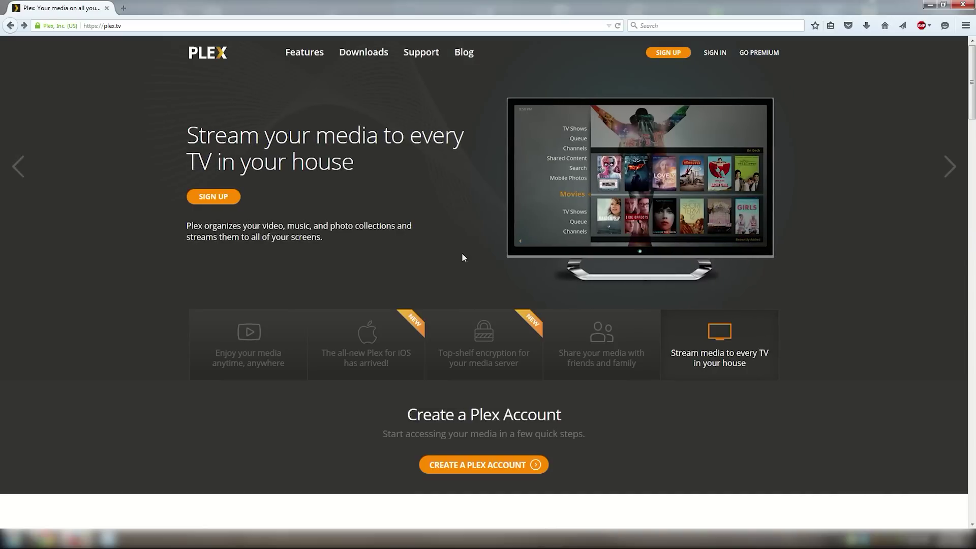
{"action": "left_click", "coordinate": [669, 55]}
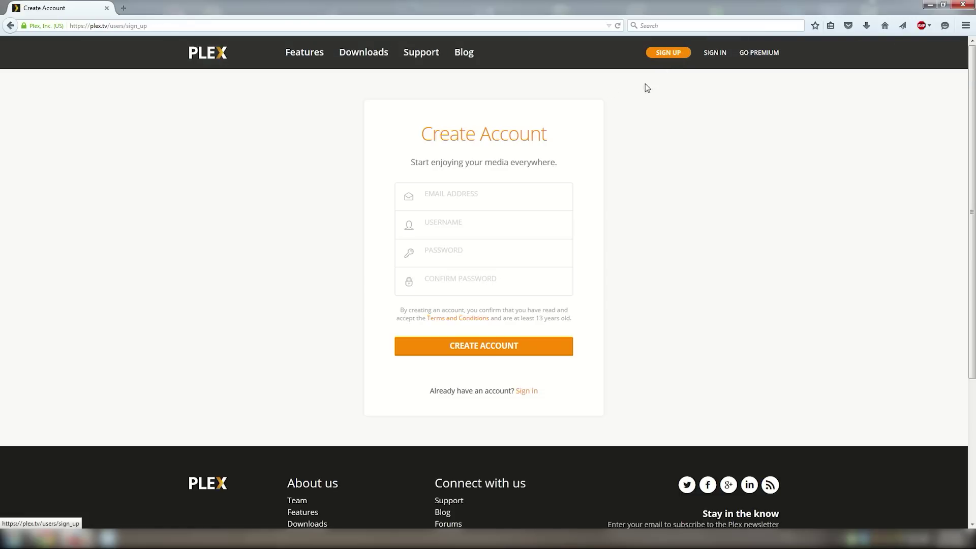
- Fill in an email address, a username and a matching password twice, then create the account
{"action": "left_click", "coordinate": [465, 198]}
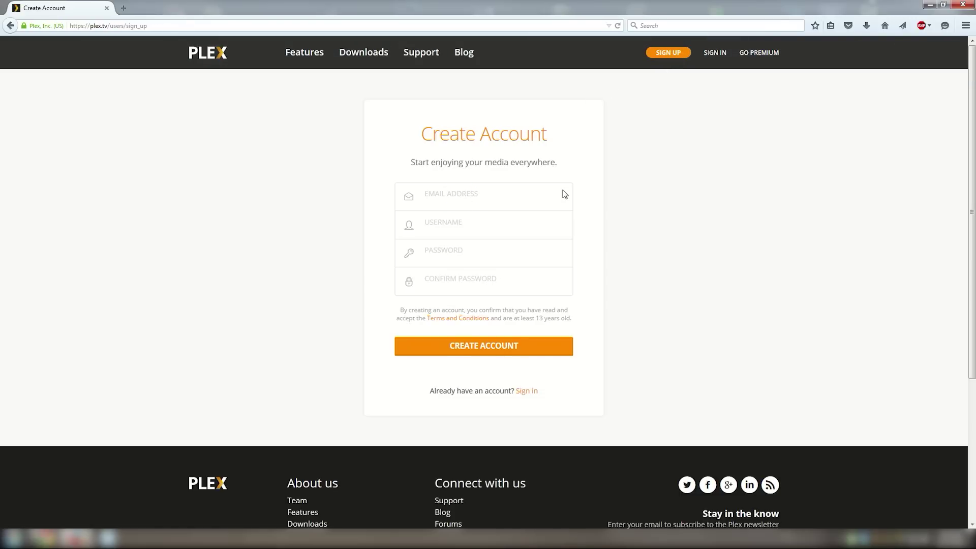
{"action": "type", "text": "user@example.com"}
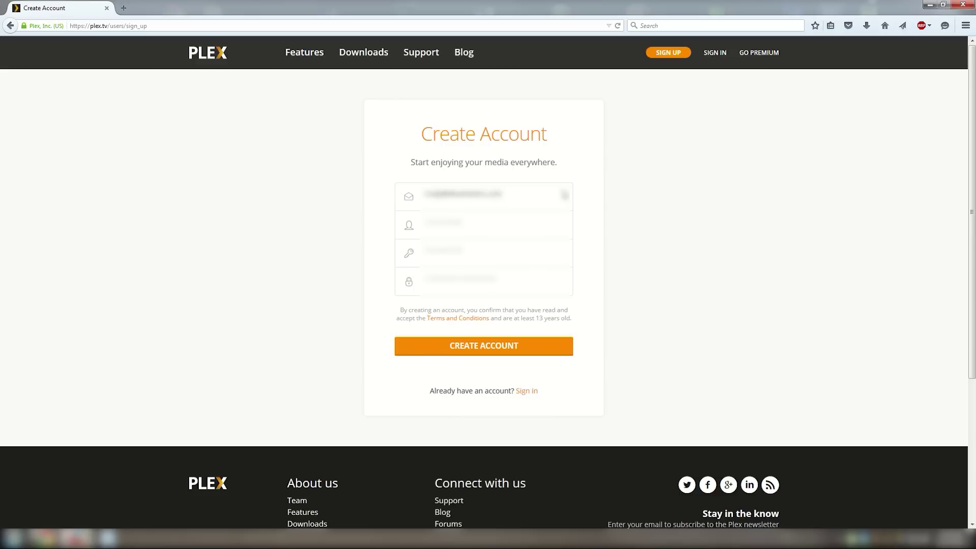
{"action": "key", "text": "Tab"}
{"action": "type", "text": "username"}
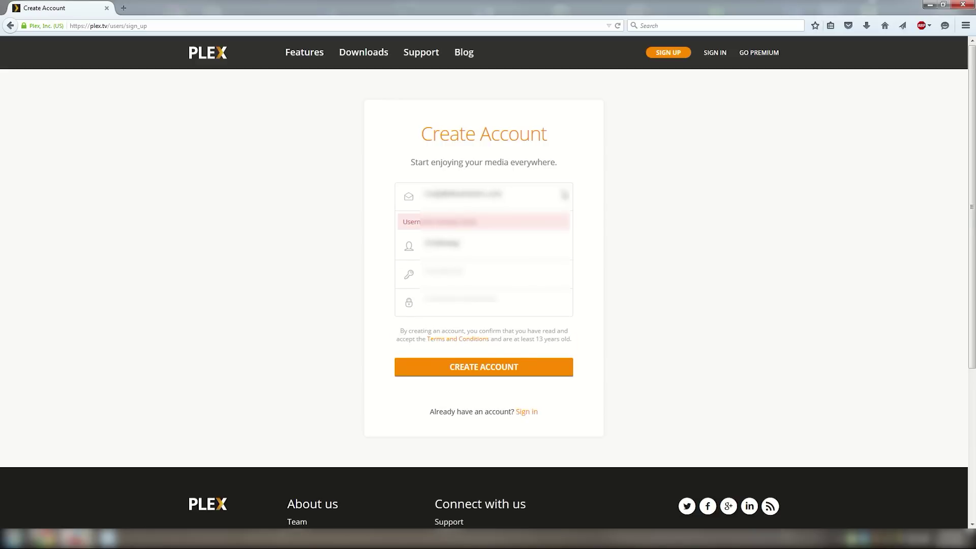
{"action": "type", "text": "r"}
{"action": "key", "text": "Tab"}
{"action": "type", "text": "password"}
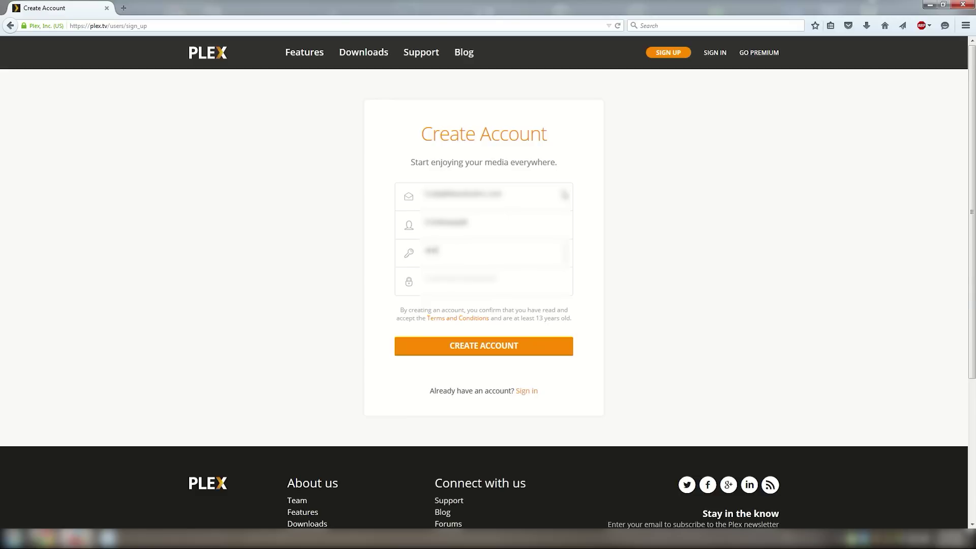
{"action": "key", "text": "Tab"}
{"action": "type", "text": "password"}
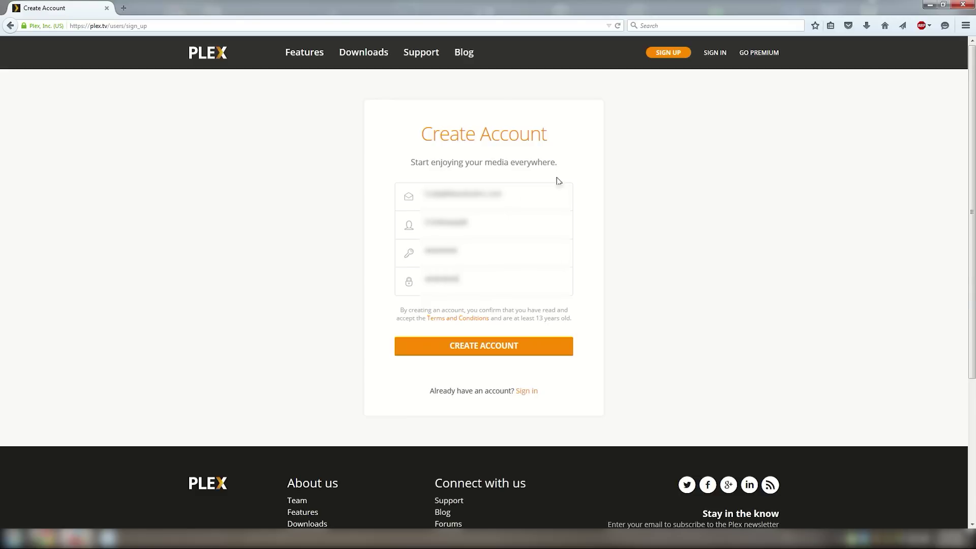
{"action": "left_click_drag", "start_coordinate": [485, 221], "coordinate": [445, 208]}
{"action": "left_click", "coordinate": [482, 350]}
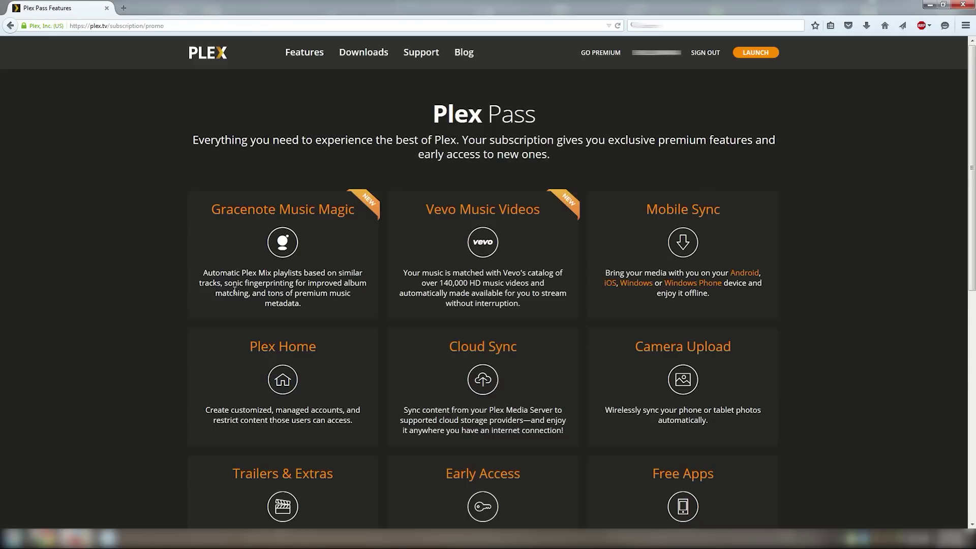
- Scroll through the Plex Pass features page to review the offer
{"action": "scroll", "coordinate": [239, 289], "scroll_direction": "down", "scroll_amount": 6}
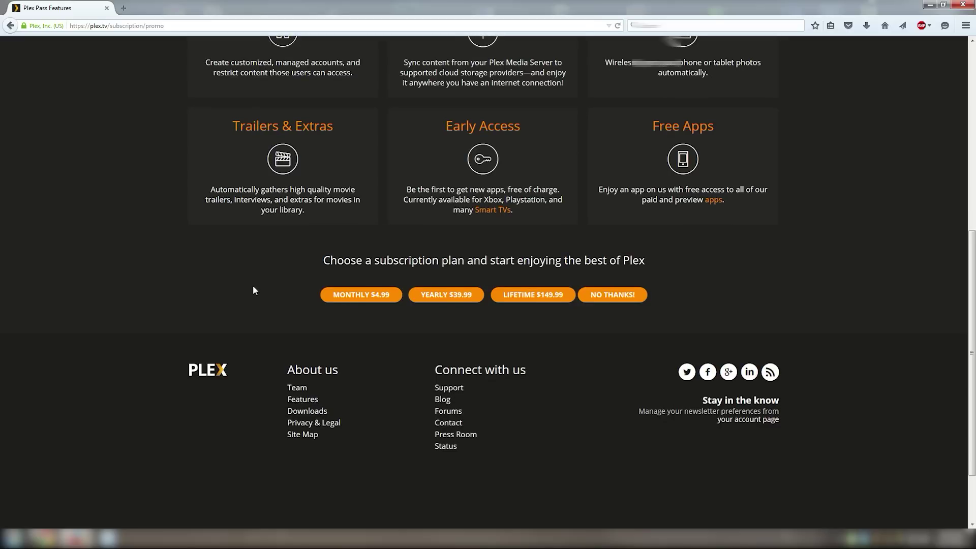
{"action": "scroll", "coordinate": [255, 290], "scroll_direction": "up", "scroll_amount": 6}
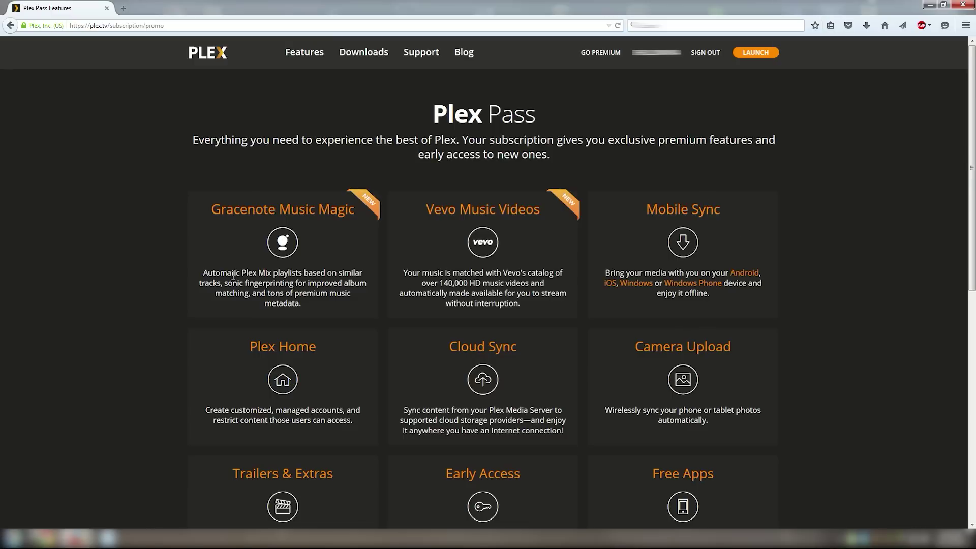
{"action": "scroll", "coordinate": [235, 290], "scroll_direction": "down", "scroll_amount": 6}
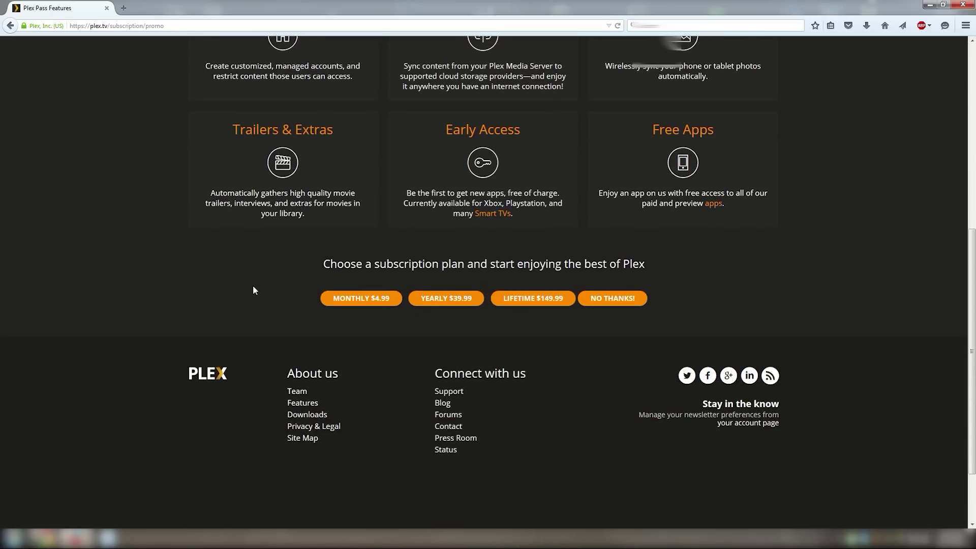
{"action": "scroll", "coordinate": [254, 290], "scroll_direction": "up", "scroll_amount": 6}
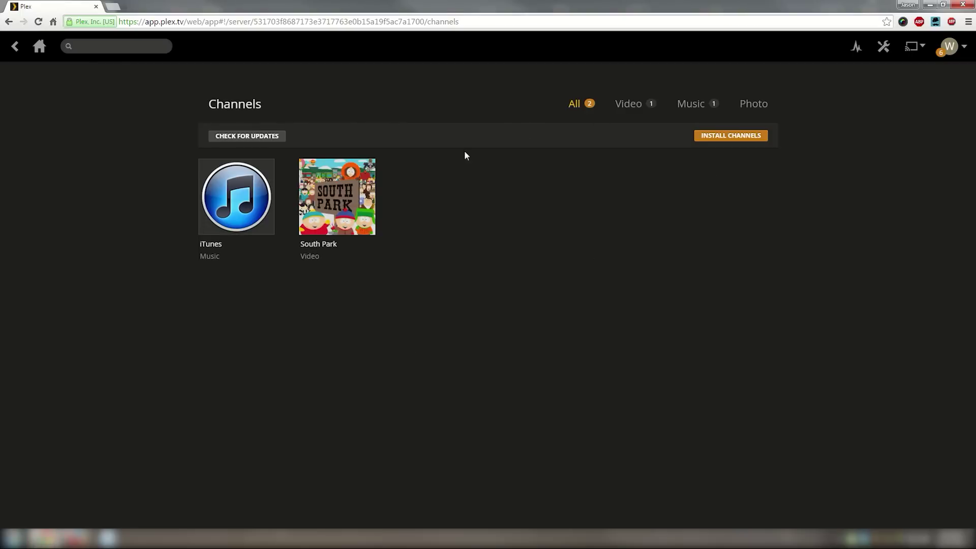
- In Settings > Users > Friends, invite the friend by picking their account from the suggestions
{"action": "left_click", "coordinate": [884, 55]}
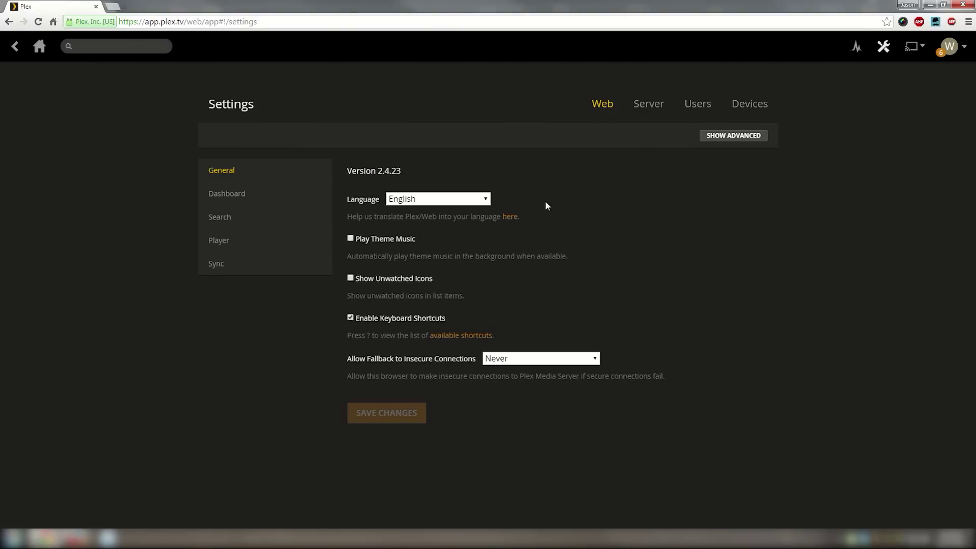
{"action": "left_click", "coordinate": [701, 103]}
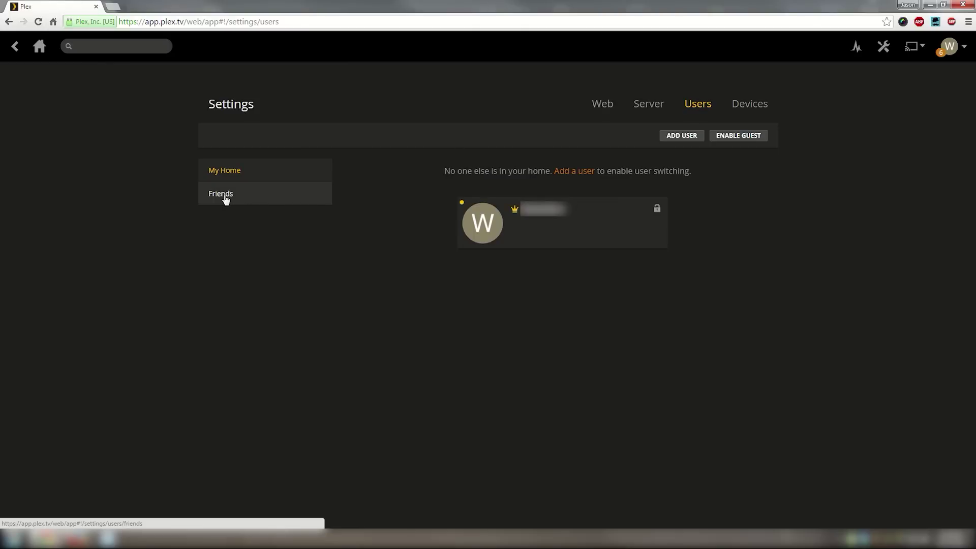
{"action": "left_click", "coordinate": [225, 198]}
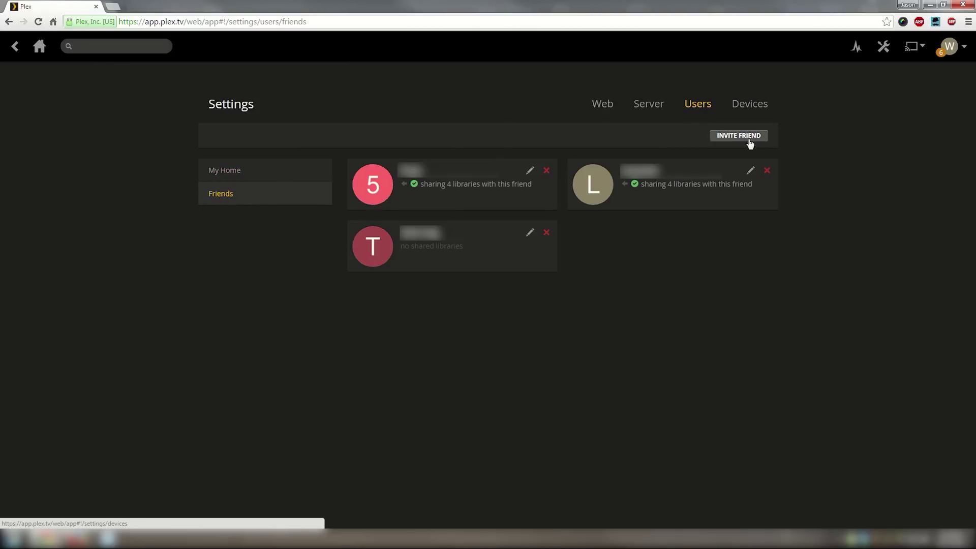
{"action": "left_click", "coordinate": [734, 138]}
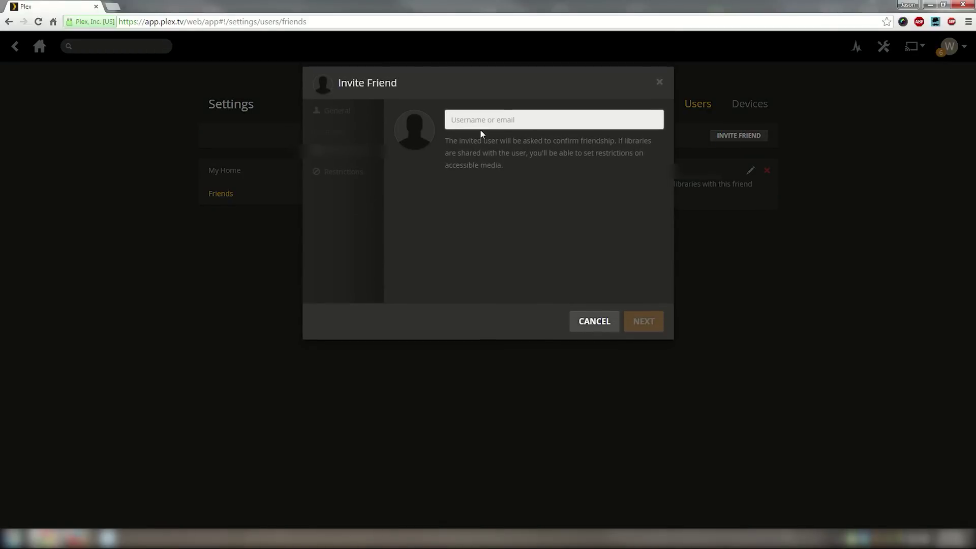
{"action": "left_click", "coordinate": [484, 119]}
{"action": "left_click", "coordinate": [468, 136]}
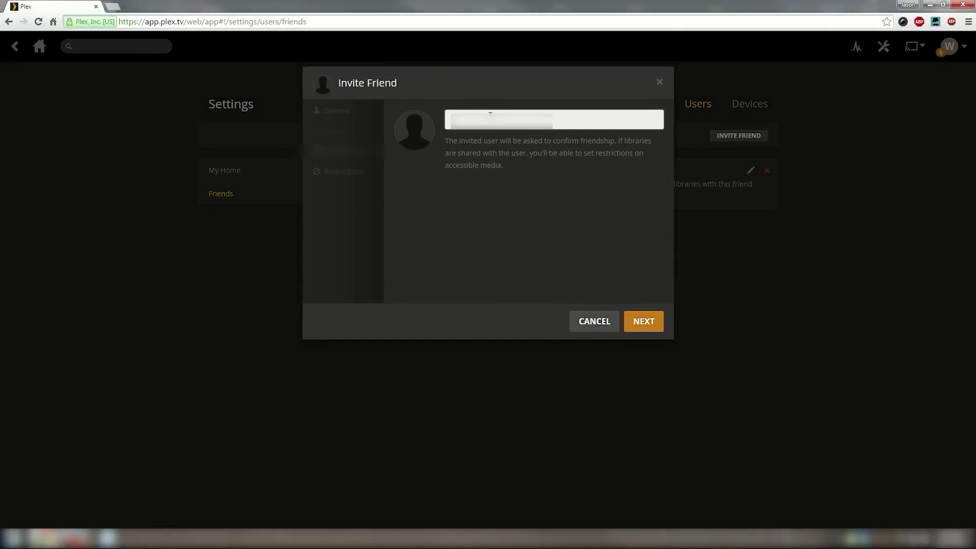
{"action": "left_click", "coordinate": [642, 321]}
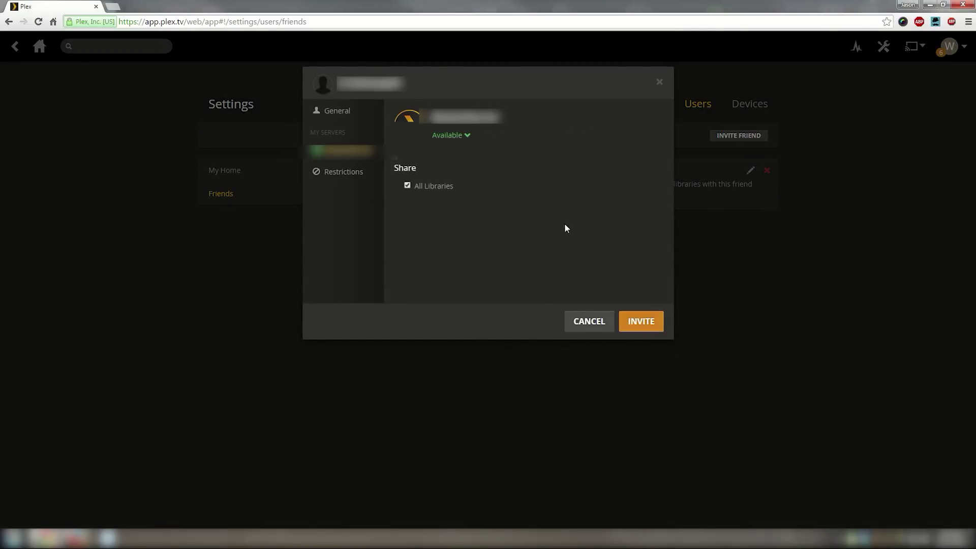
- Leave movie ratings unrestricted, keep All Libraries shared, and send the invitation
{"action": "left_click", "coordinate": [352, 173]}
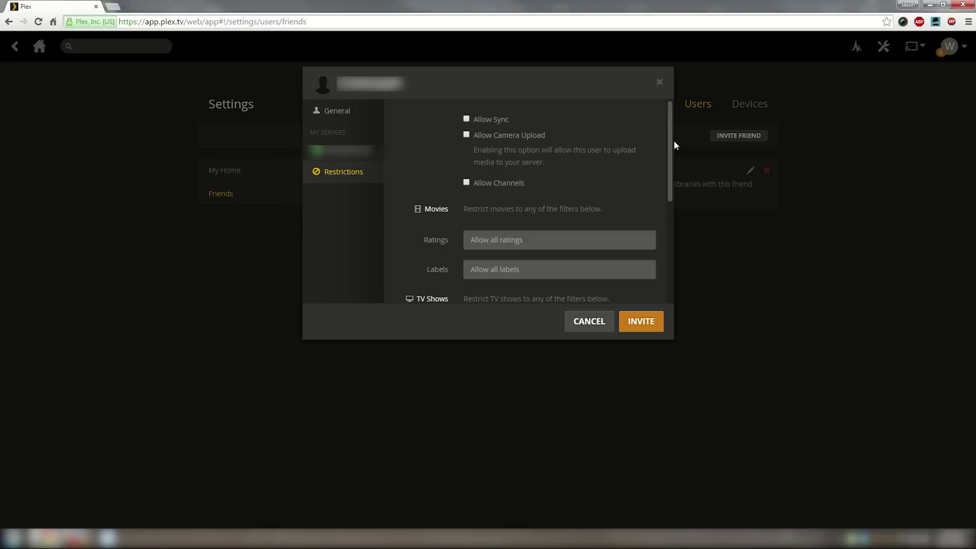
{"action": "mouse_move", "coordinate": [670, 139]}
{"action": "left_mouse_down"}
{"action": "mouse_move", "coordinate": [661, 239]}
{"action": "mouse_move", "coordinate": [671, 251]}
{"action": "mouse_move", "coordinate": [671, 201]}
{"action": "left_mouse_up"}
{"action": "scroll", "coordinate": [670, 201], "scroll_direction": "up", "scroll_amount": 2}
{"action": "left_click", "coordinate": [522, 196]}
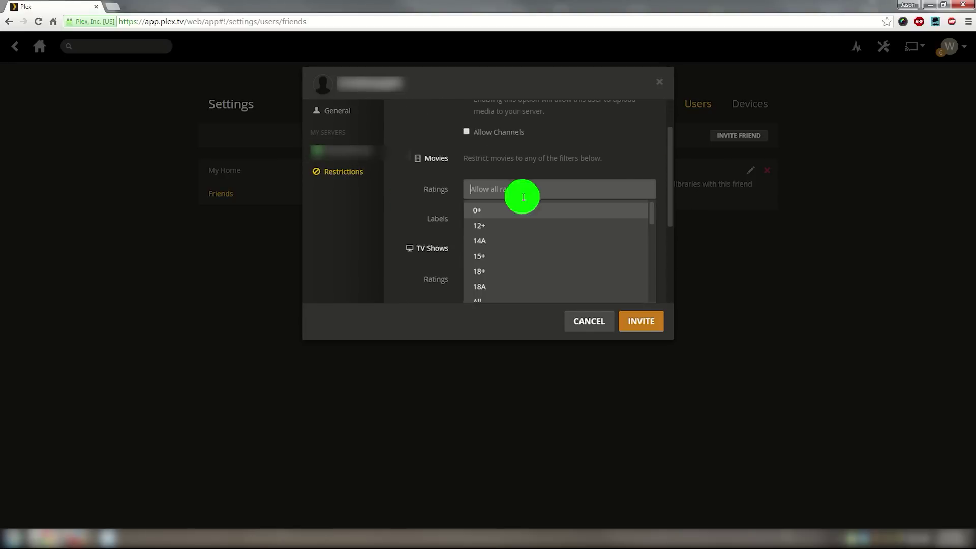
{"action": "left_click", "coordinate": [536, 217]}
{"action": "scroll", "coordinate": [672, 151], "scroll_direction": "up", "scroll_amount": 1}
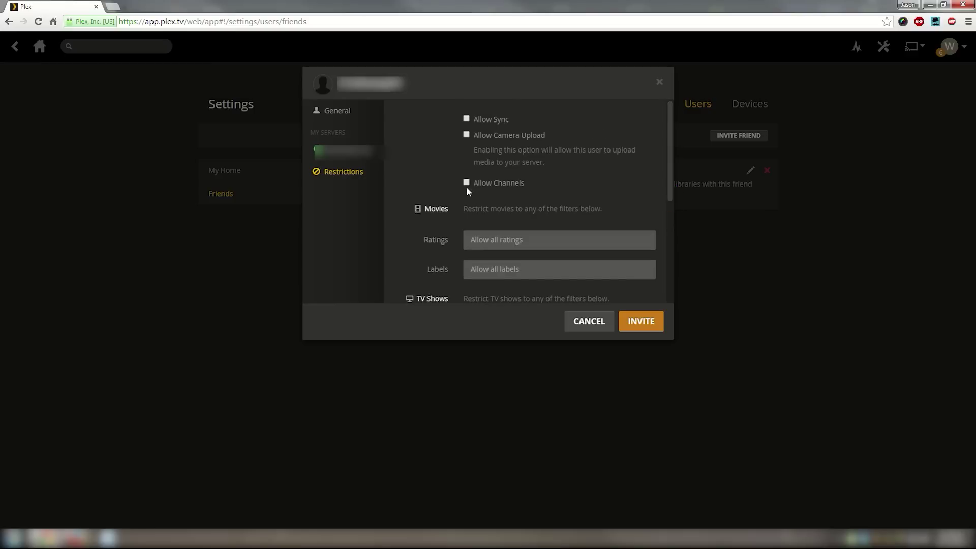
{"action": "left_click", "coordinate": [328, 148]}
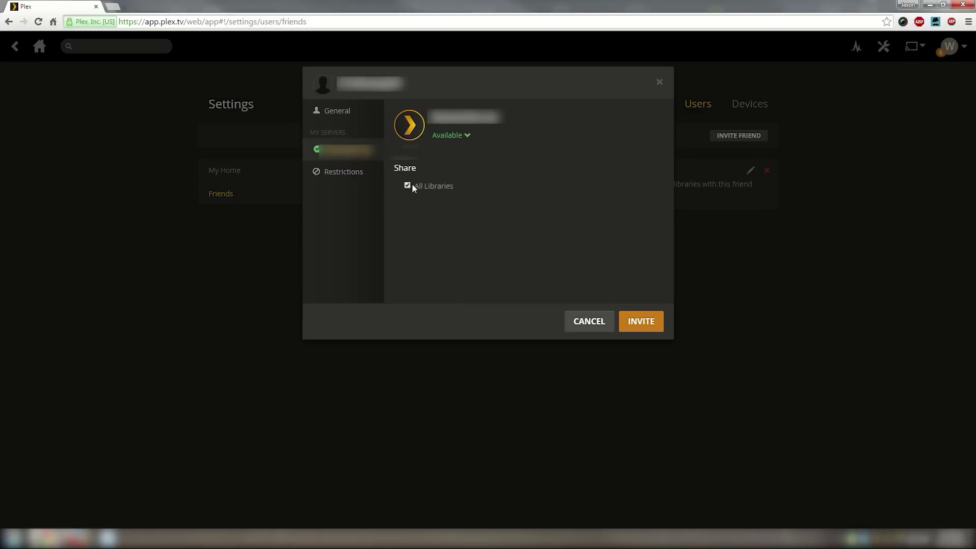
{"action": "left_click", "coordinate": [647, 326]}
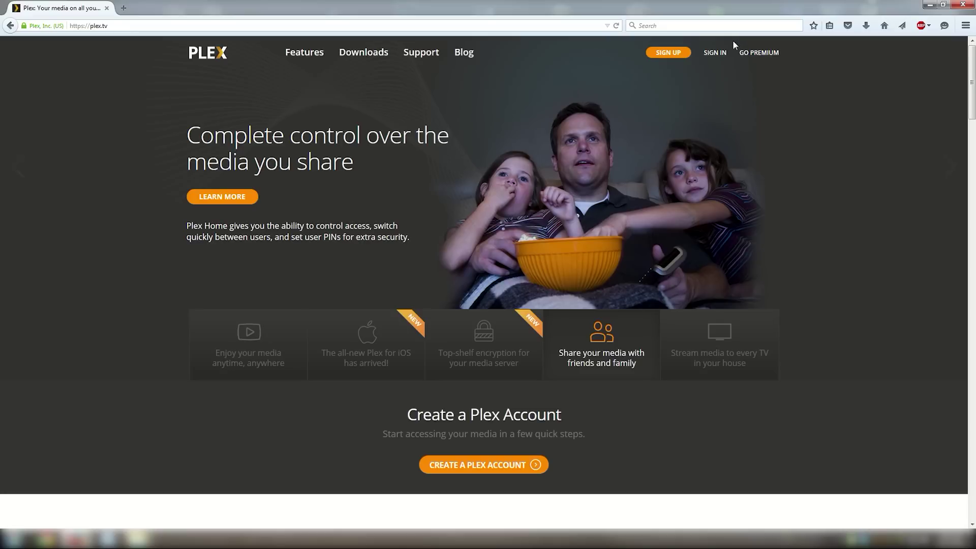
- Sign in to plex.tv with the friend's username and password and open the web app
{"action": "left_click", "coordinate": [712, 53]}
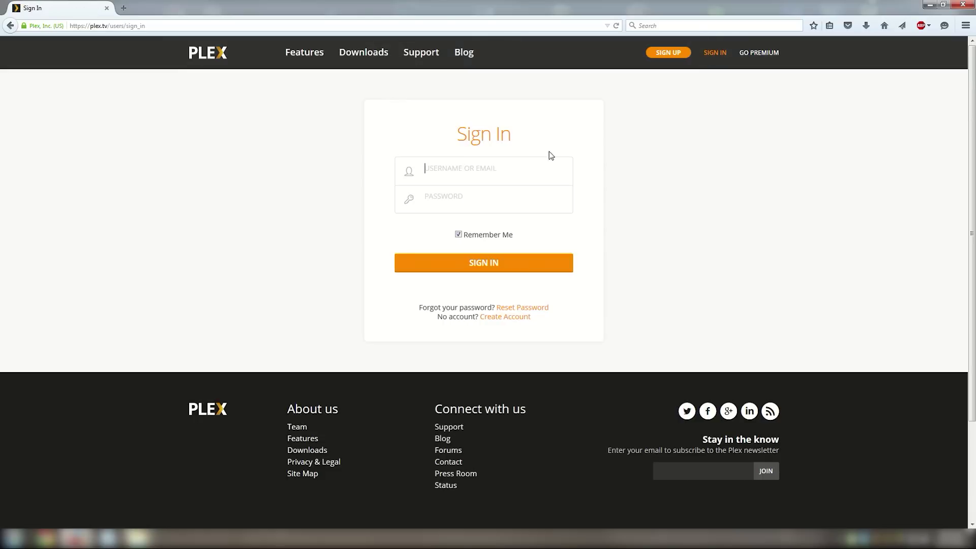
{"action": "left_click", "coordinate": [464, 167]}
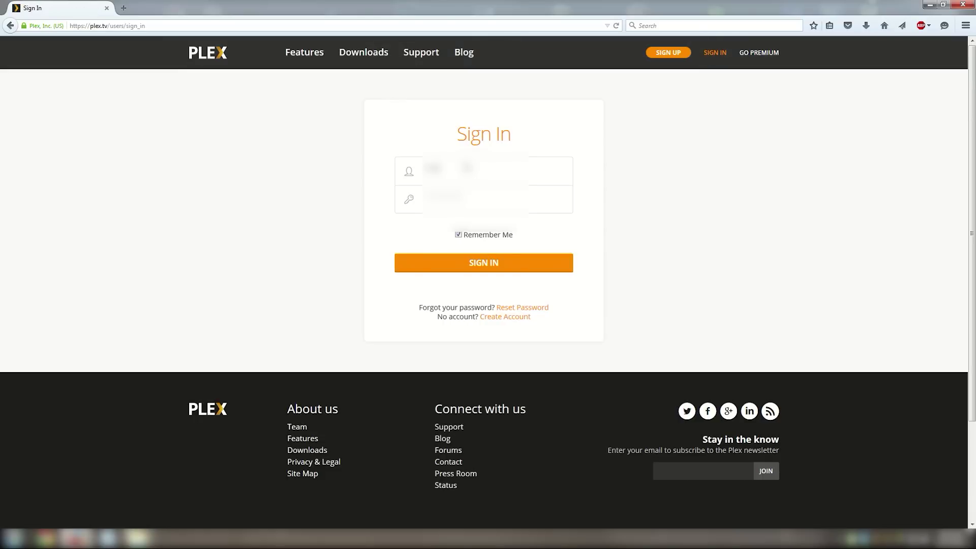
{"action": "type", "text": "name1ord1"}
{"action": "left_click", "coordinate": [481, 264]}
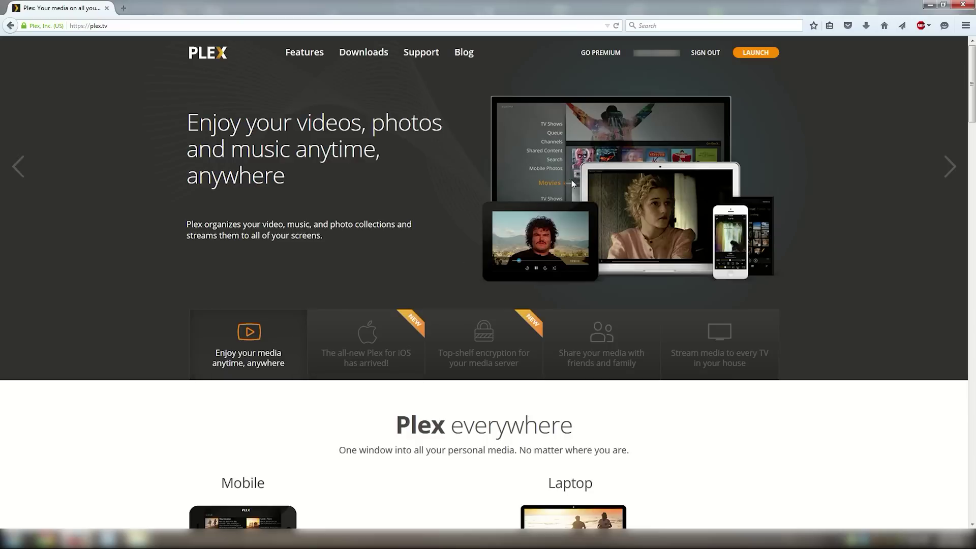
{"action": "left_click", "coordinate": [755, 54]}
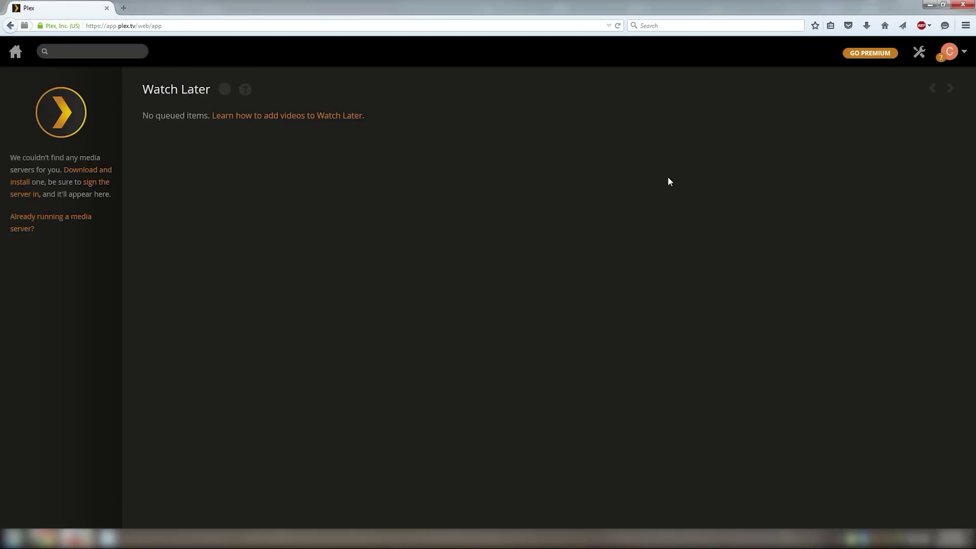
- Accept the pending invite in Settings > Users, then return home to see Comedy, Movies, TV Shows and Workouts
{"action": "left_click", "coordinate": [919, 52]}
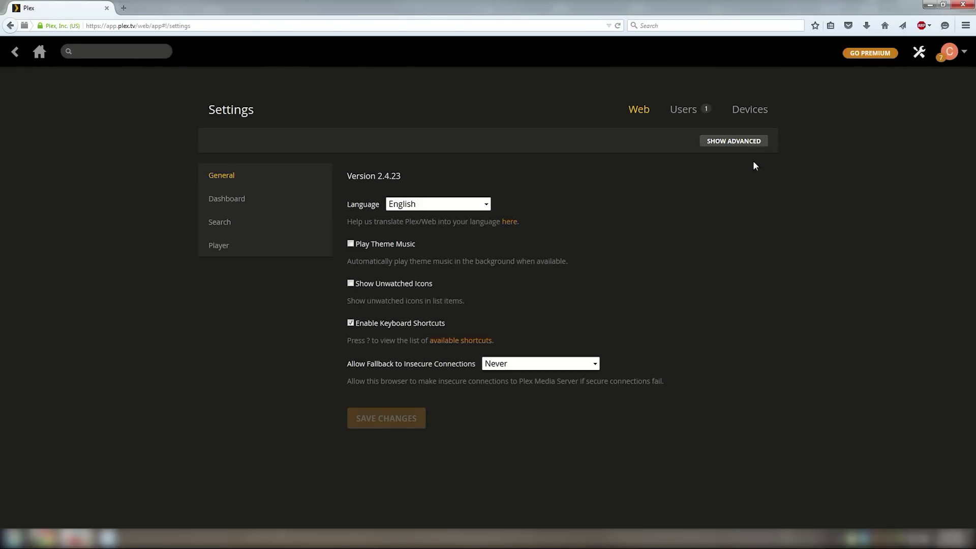
{"action": "left_click", "coordinate": [684, 110]}
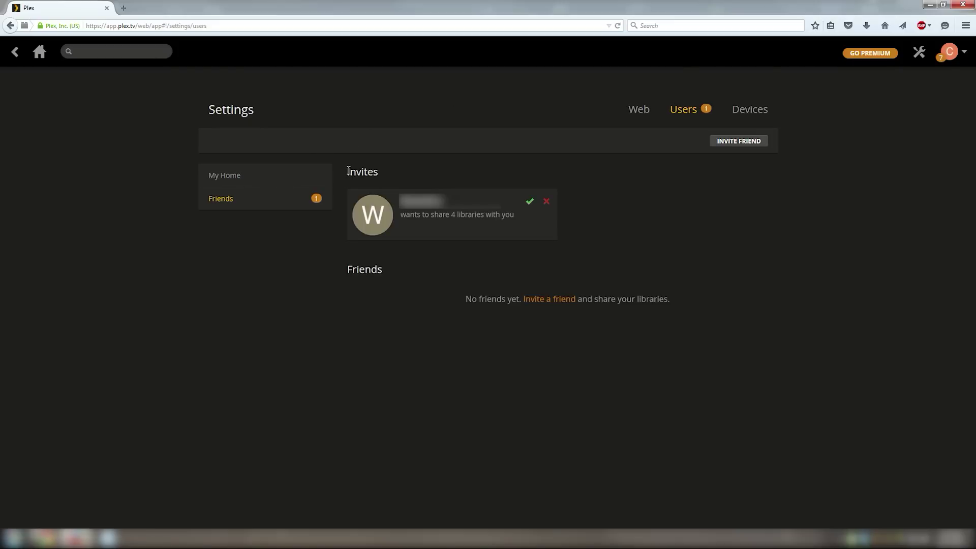
{"action": "left_click_drag", "start_coordinate": [347, 173], "coordinate": [399, 172]}
{"action": "left_click", "coordinate": [413, 169]}
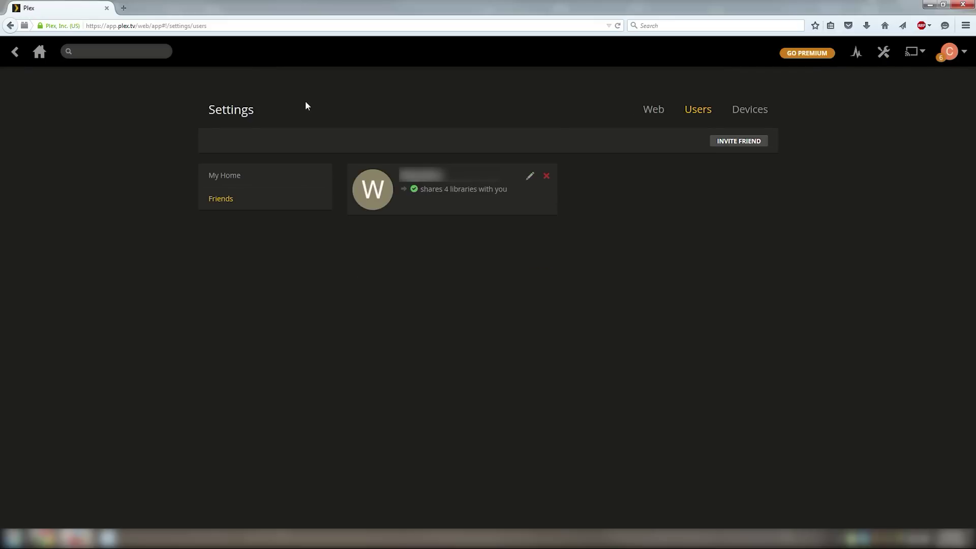
{"action": "left_click", "coordinate": [39, 52]}
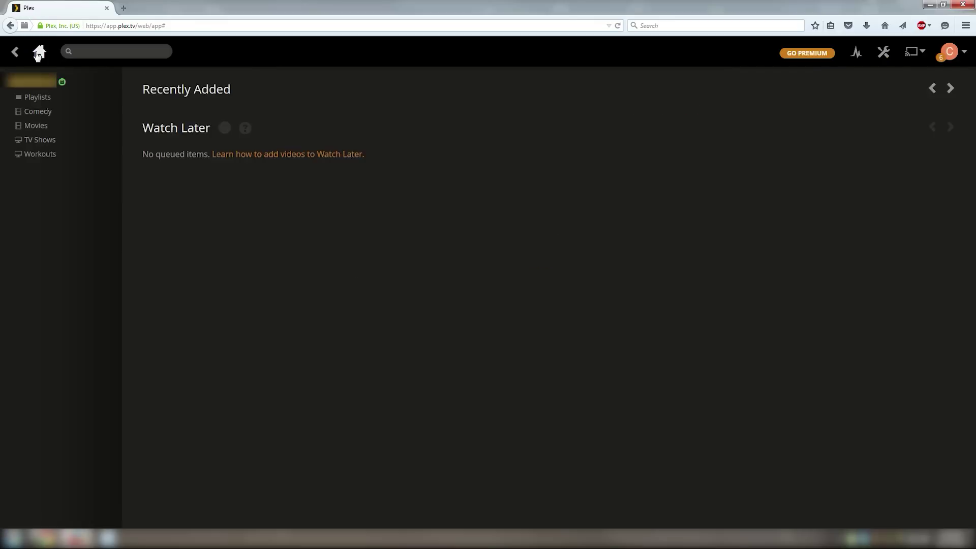